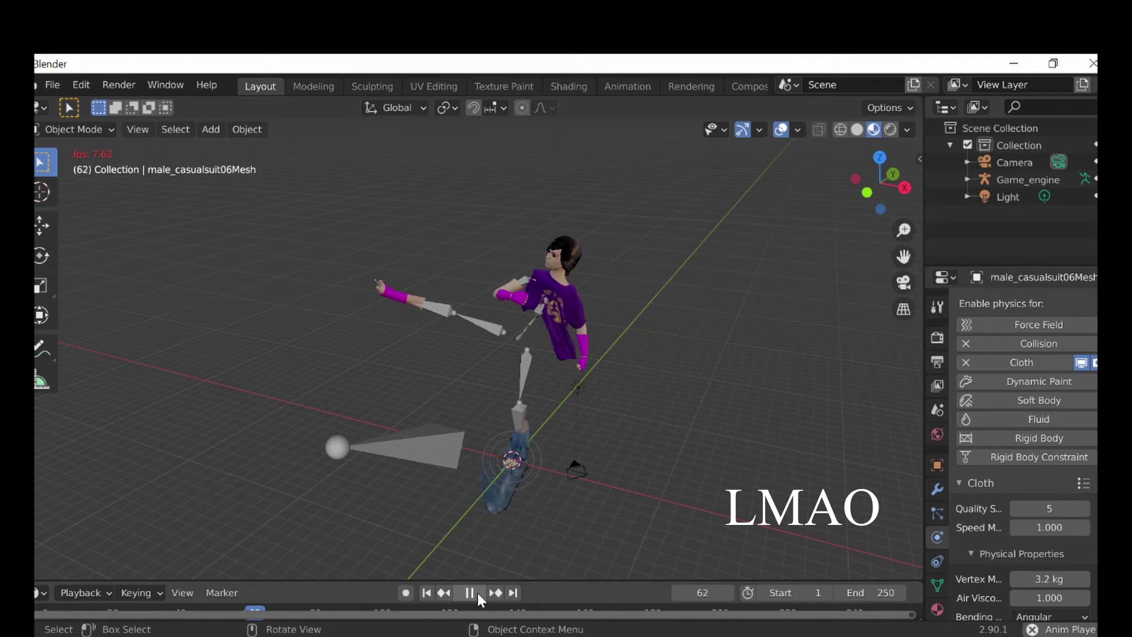
- Stop the animation playback of the boxer scene with the red cloth shorts
left_click(477, 590)
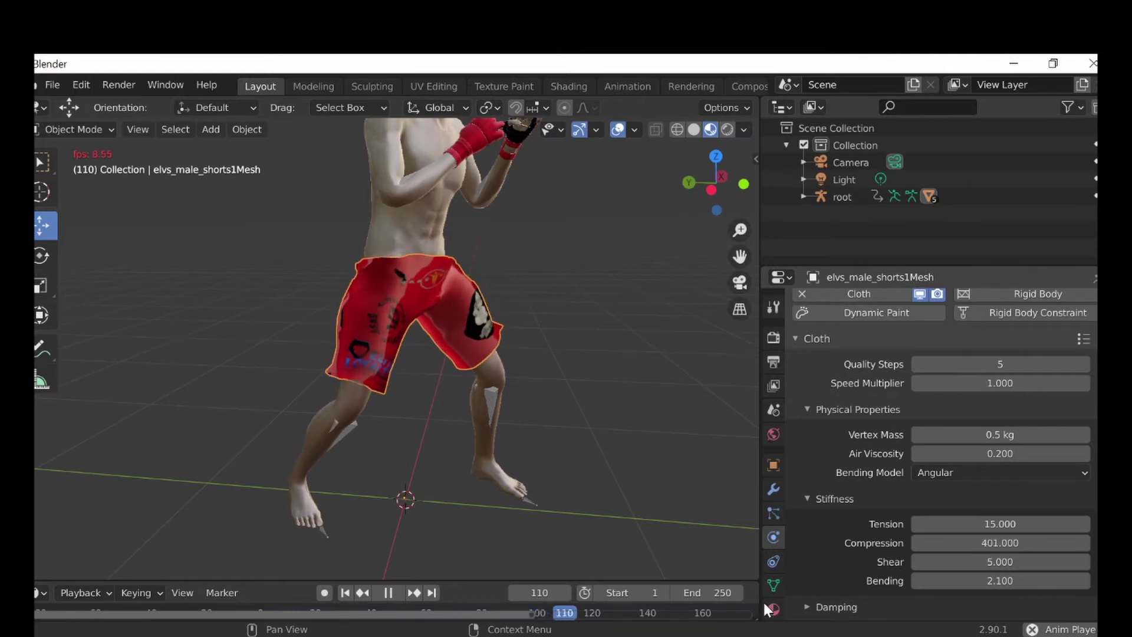
- Rewind to the start, pause, and raise the shorts' cloth tension stiffness to 53.1
left_click_drag(547, 610, 199, 610)
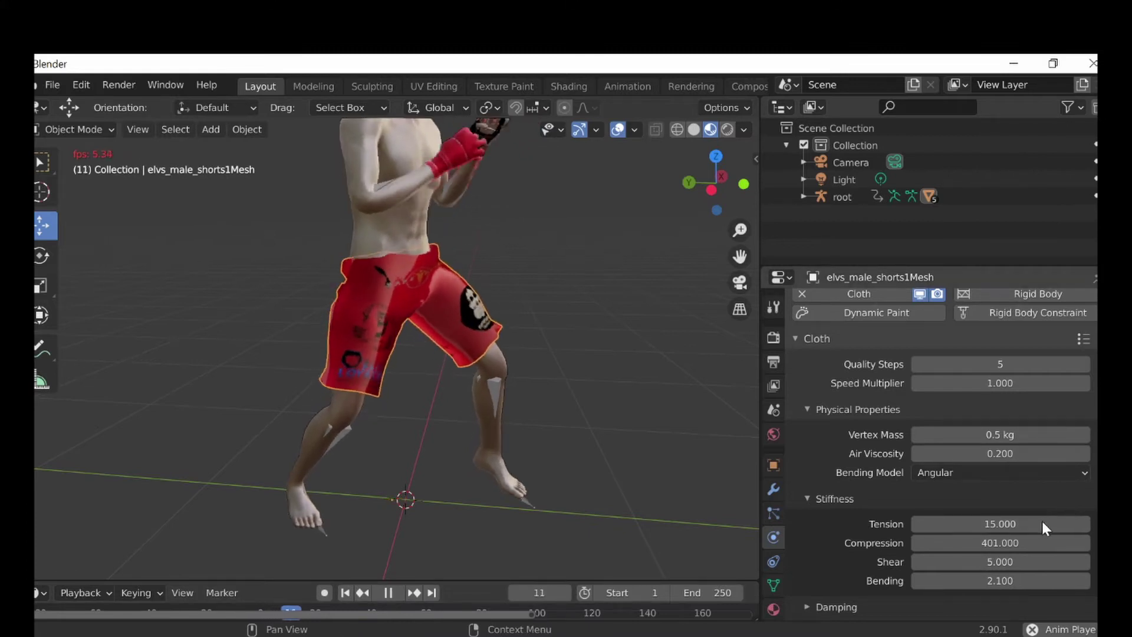
left_click(389, 595)
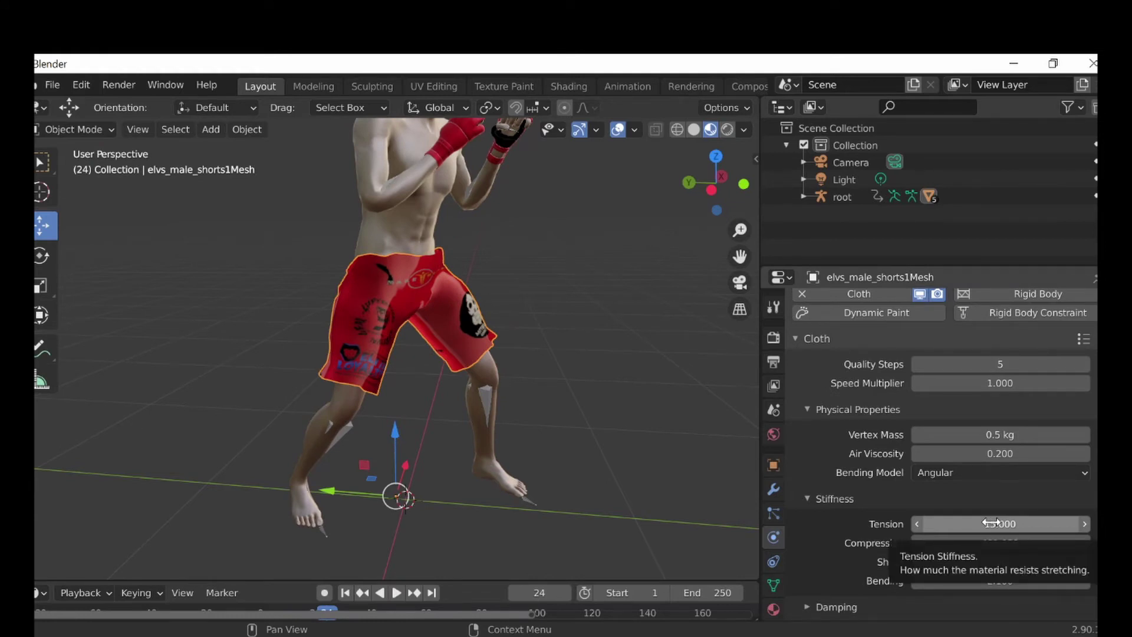
left_click_drag(992, 522, 1014, 522)
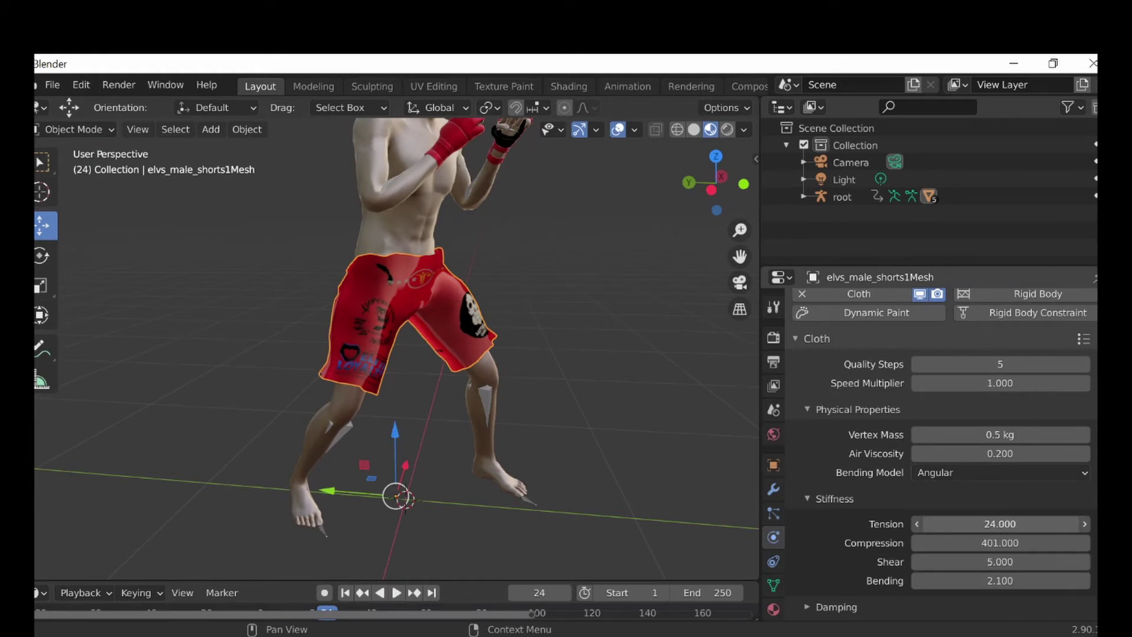
- Test the cloth simulation twice, rewinding to frame 0 after each run
left_click(404, 595)
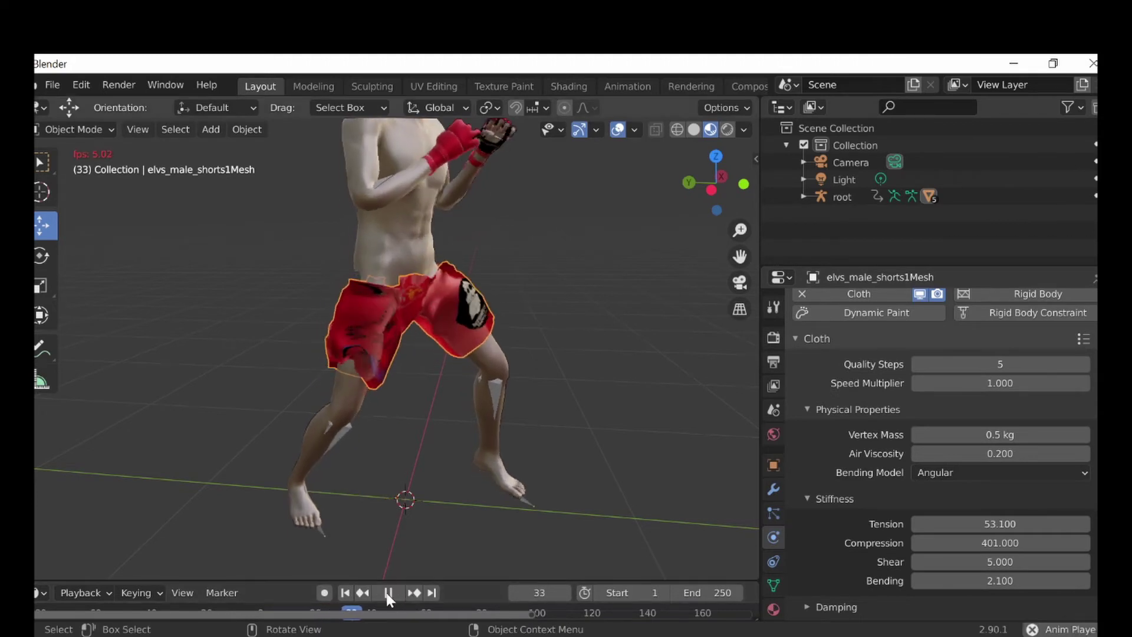
left_click(387, 593)
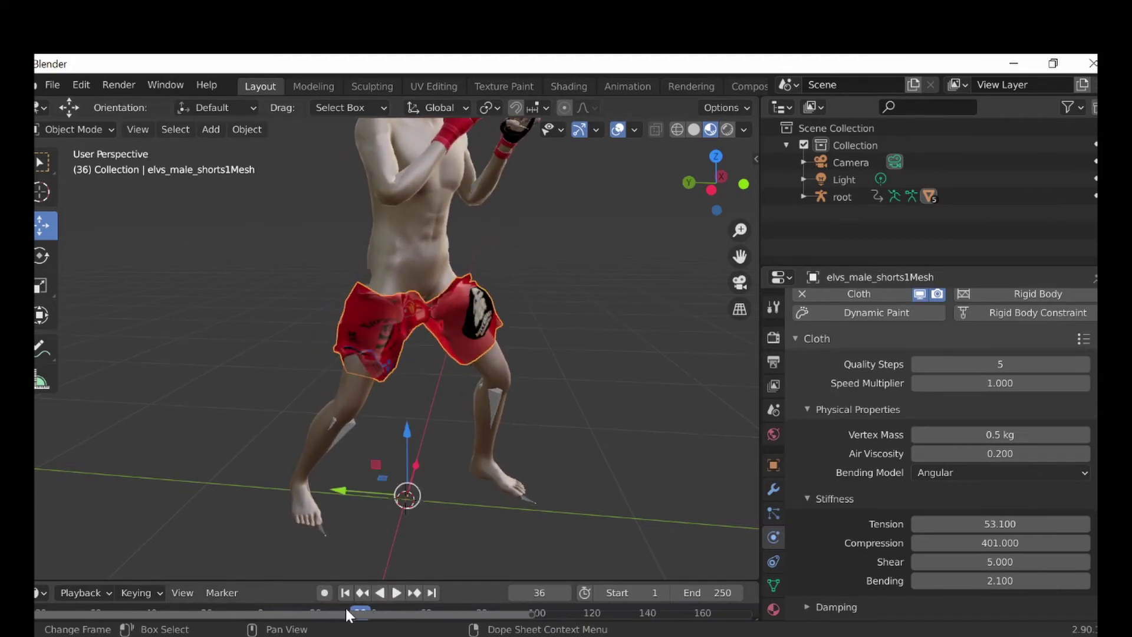
left_click_drag(353, 611, 108, 614)
left_click(396, 593)
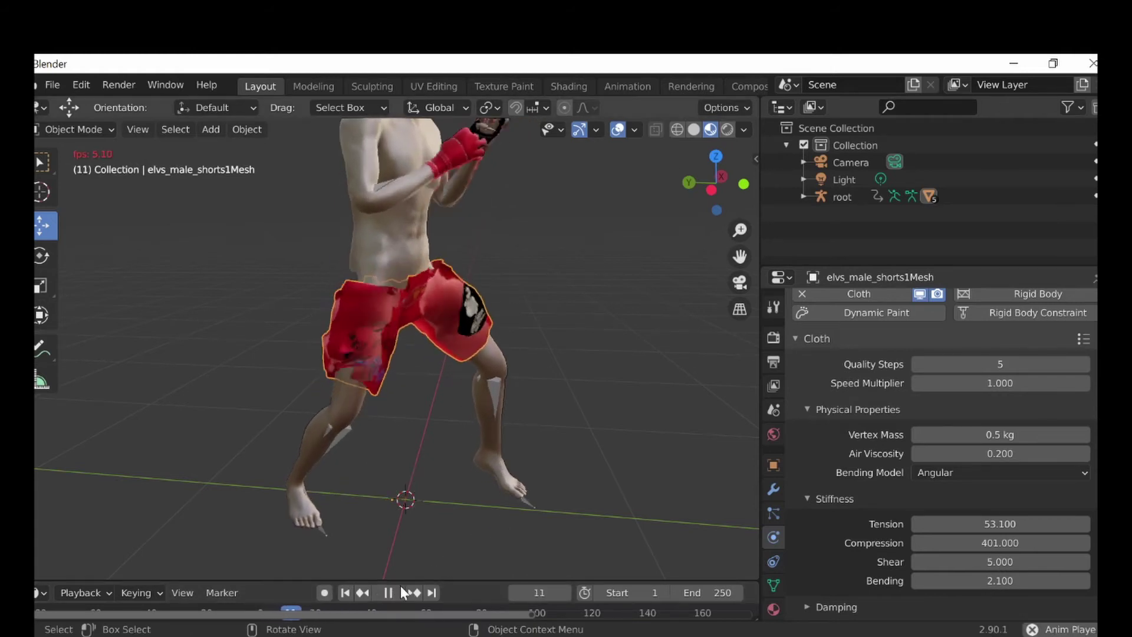
left_click(388, 592)
left_click_drag(292, 609, 261, 611)
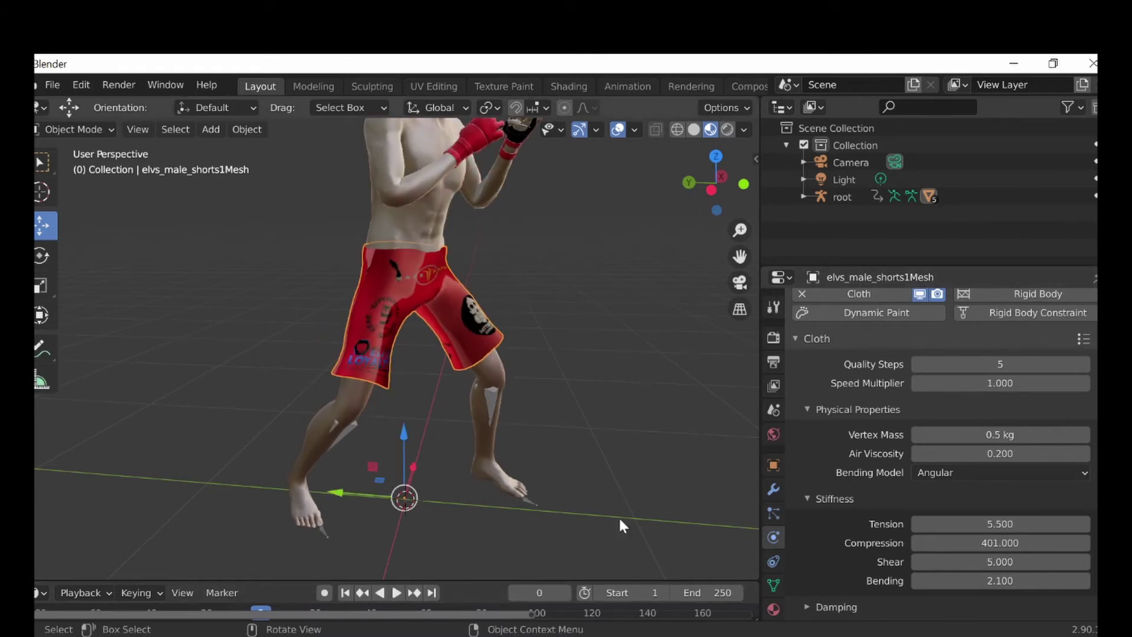
- Preview the shorts' draping, pausing at frame 43, then resuming and jumping back
left_click(397, 592)
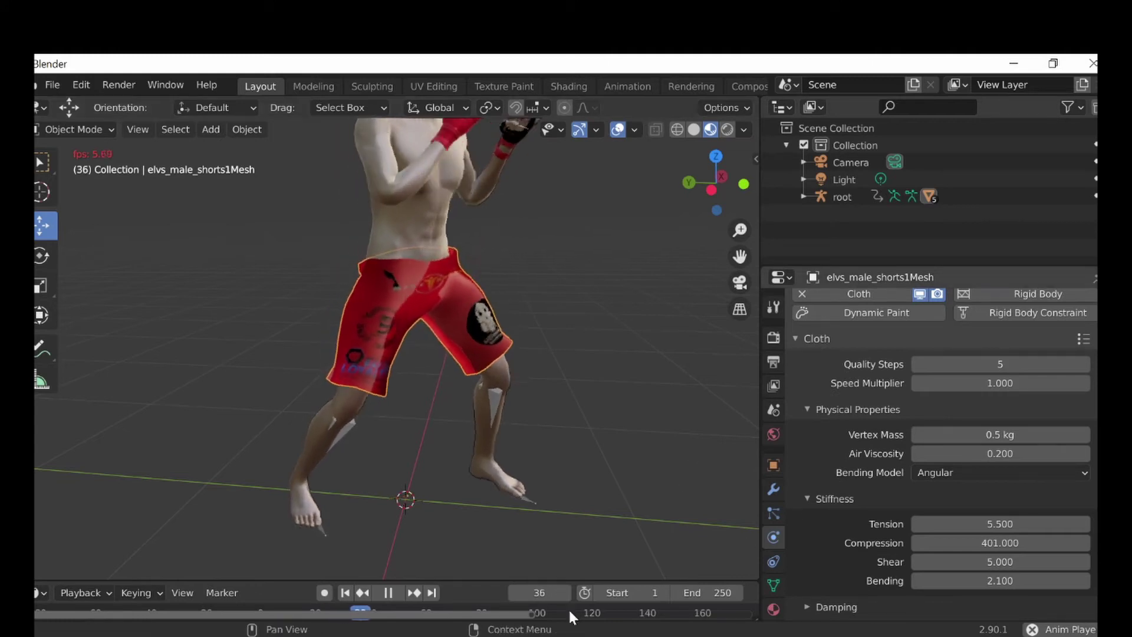
left_click(387, 593)
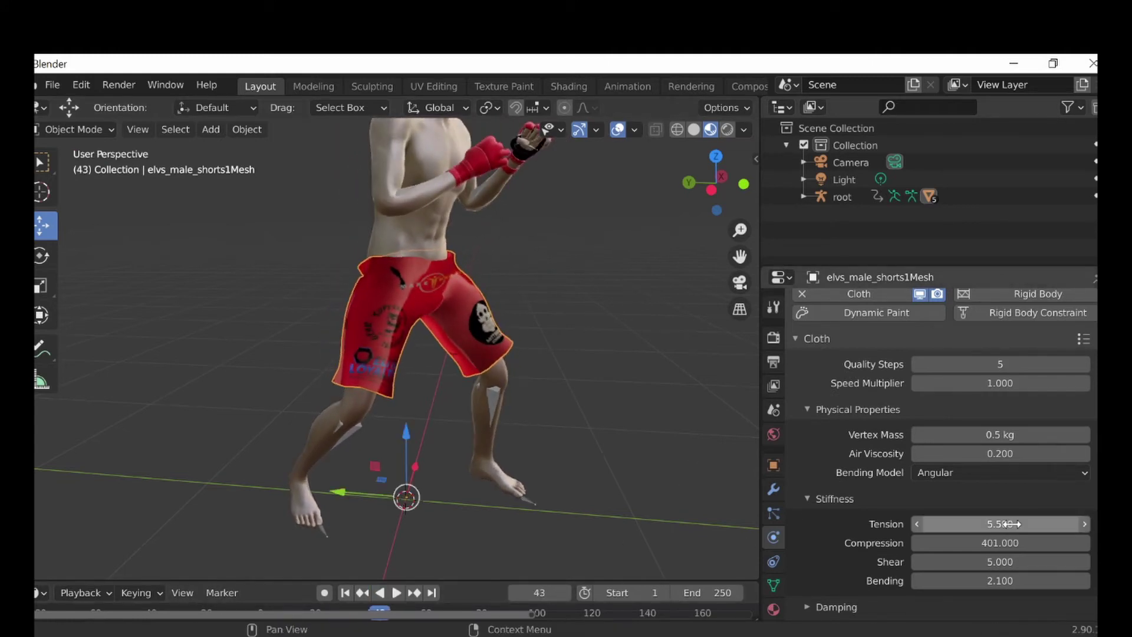
left_click(399, 593)
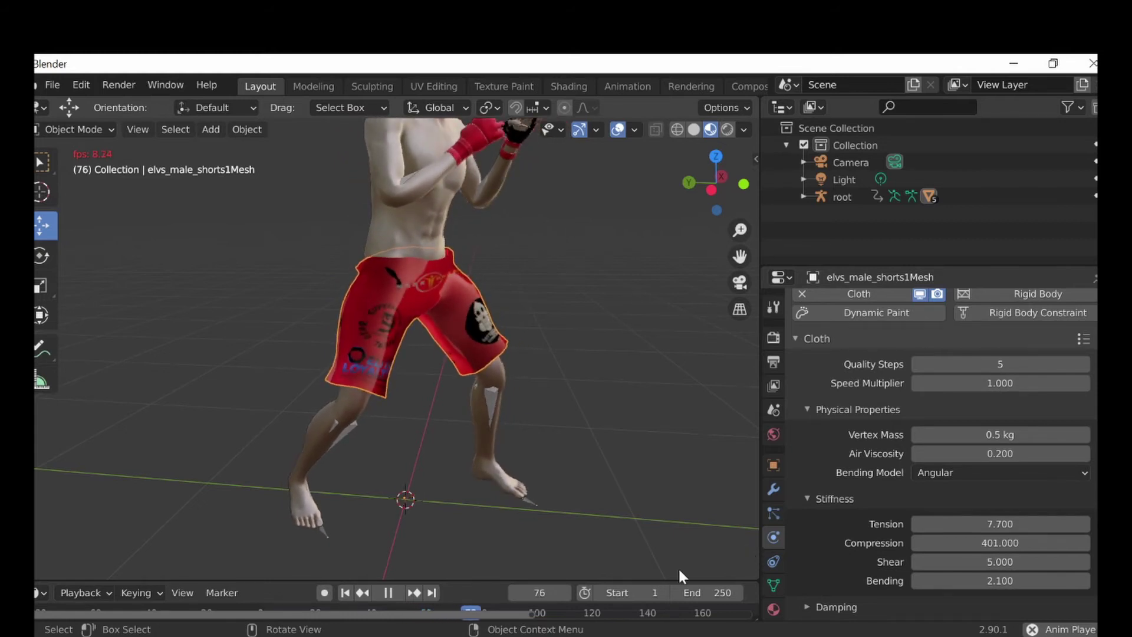
mouse_move(483, 606)
left_mouse_down()
mouse_move(79, 614)
mouse_move(269, 541)
left_mouse_up()
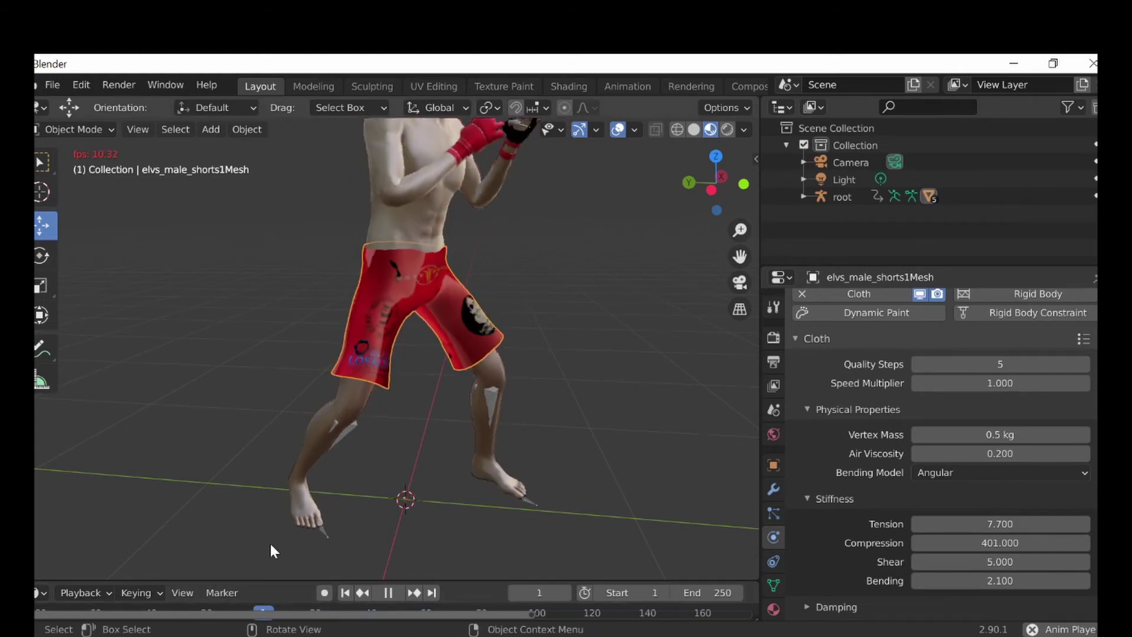
- Stop at frame 27, return to frame 0, and briefly replay the simulation
left_click(380, 593)
middle_click_drag(337, 610, 333, 611)
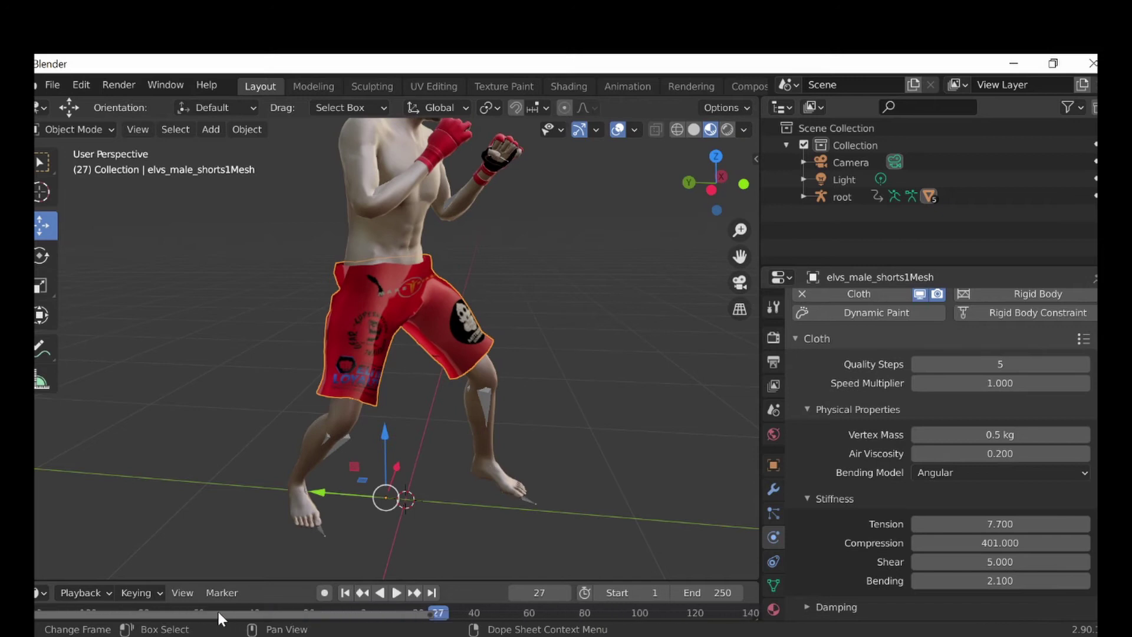
left_click(261, 610)
key("space")
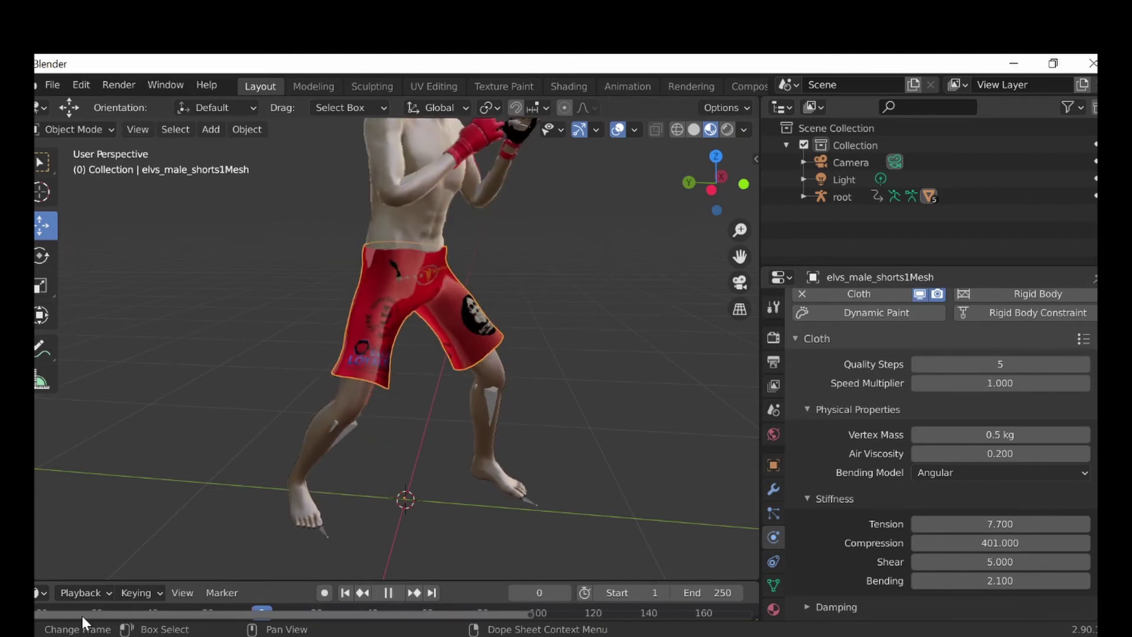
key("space")
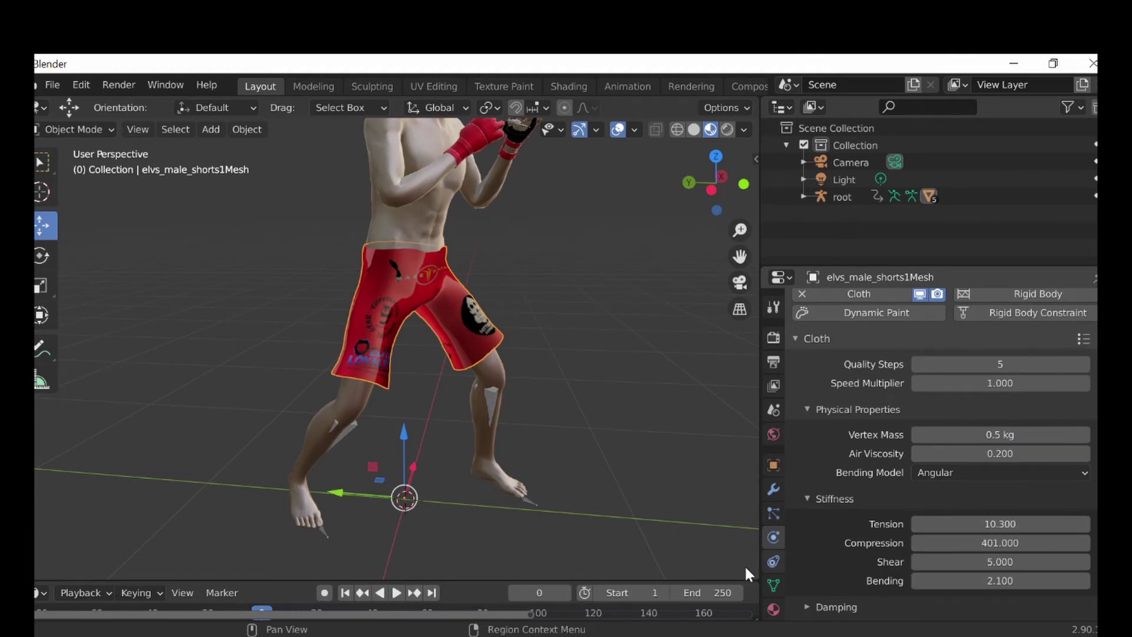
- Play the simulation with the new tension, skip to the next keyframe, and pause
left_click(401, 592)
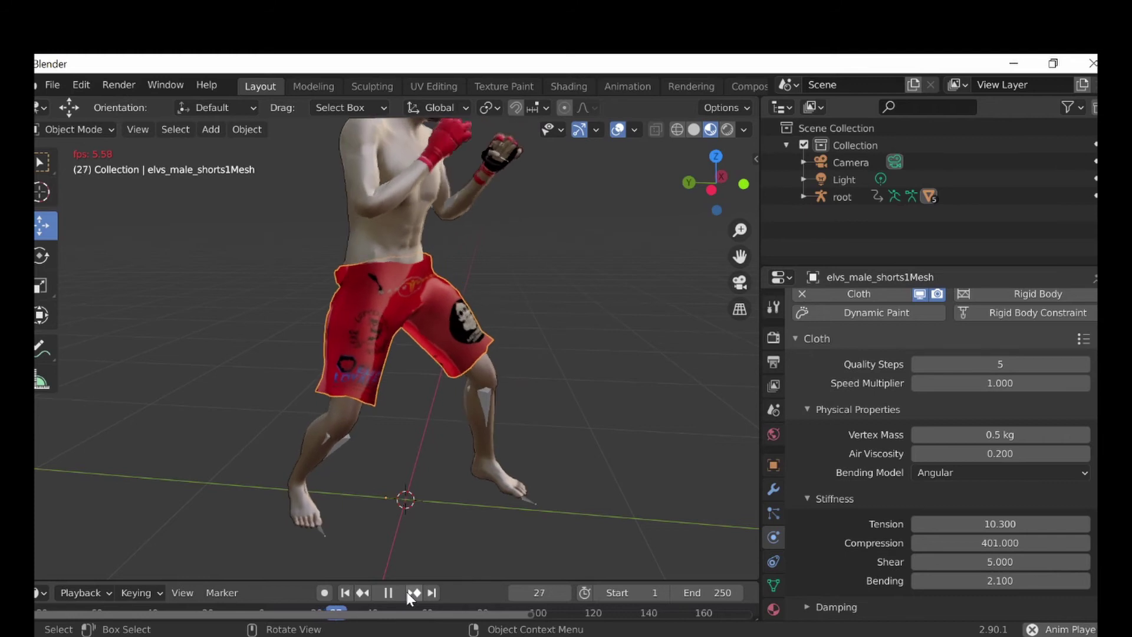
left_click(414, 593)
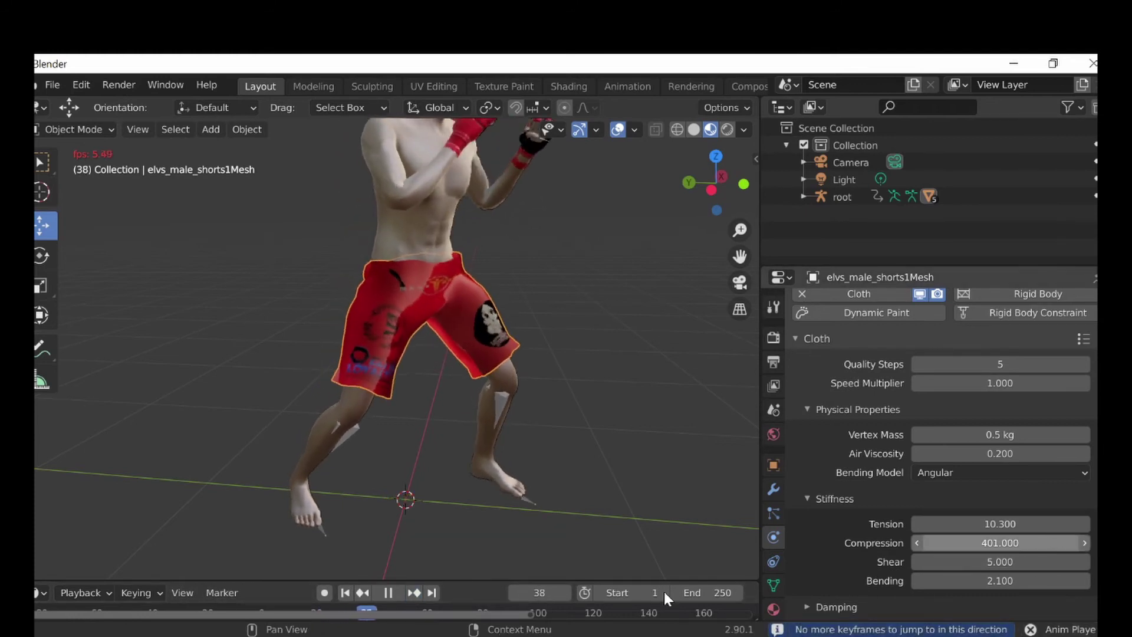
left_click(388, 592)
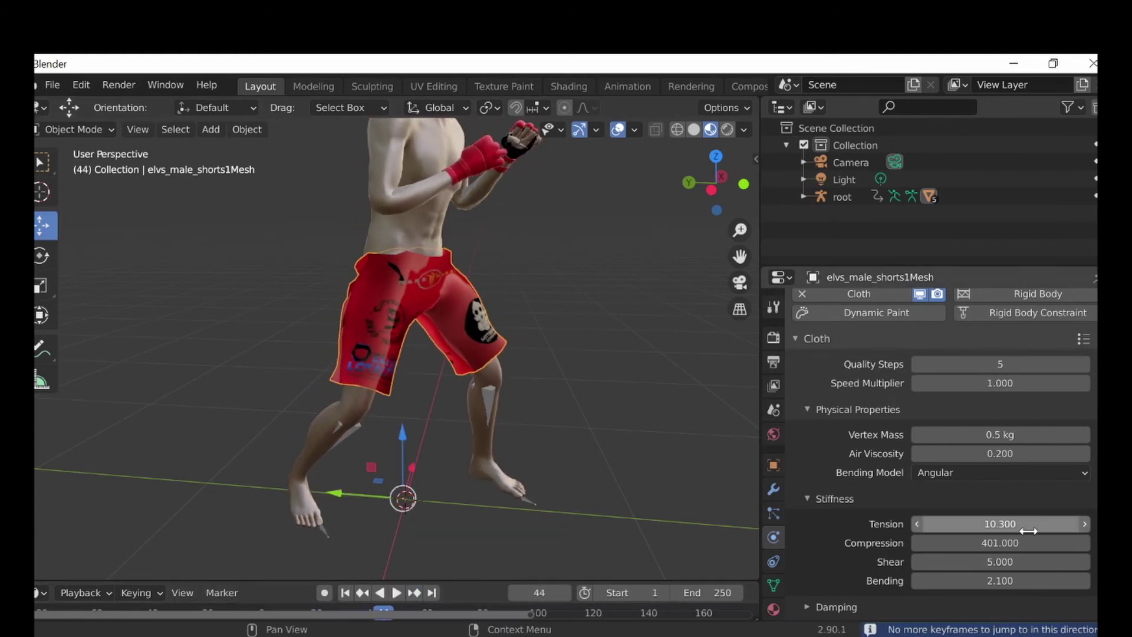
- Lower cloth compression stiffness to 328.4 and play back to watch the drape
left_click_drag(1028, 542, 1025, 542)
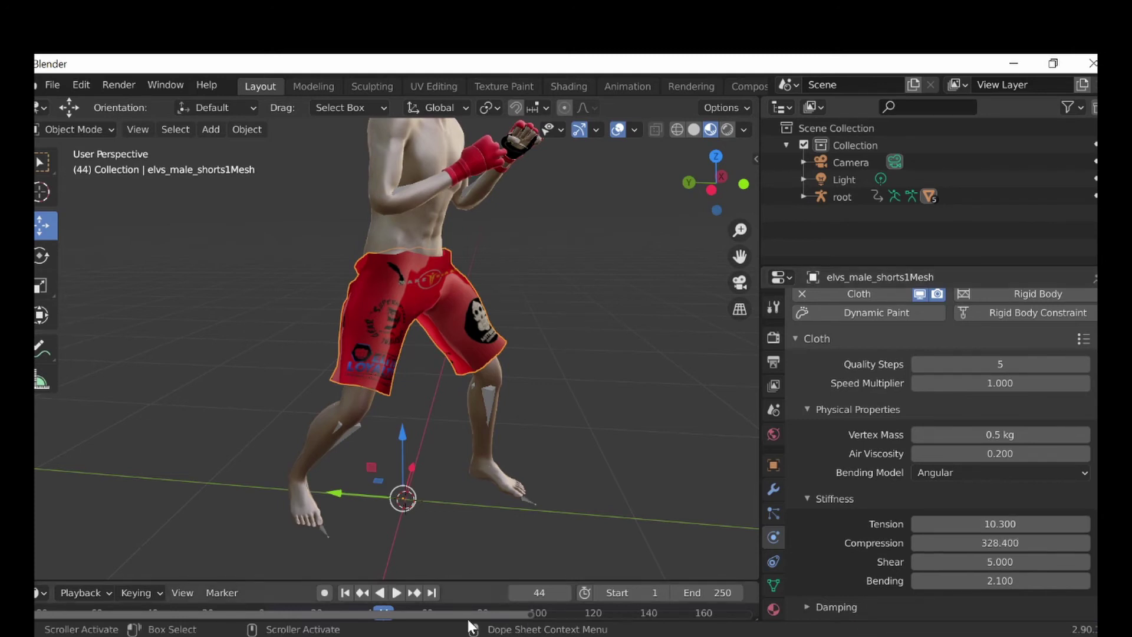
left_click(395, 593)
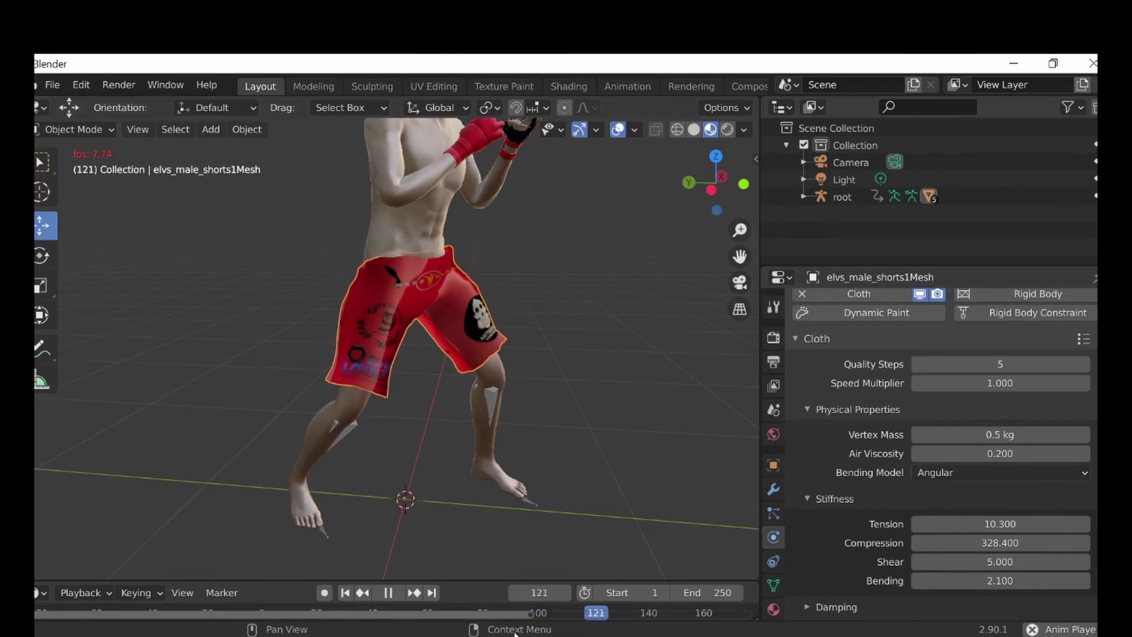
key("space")
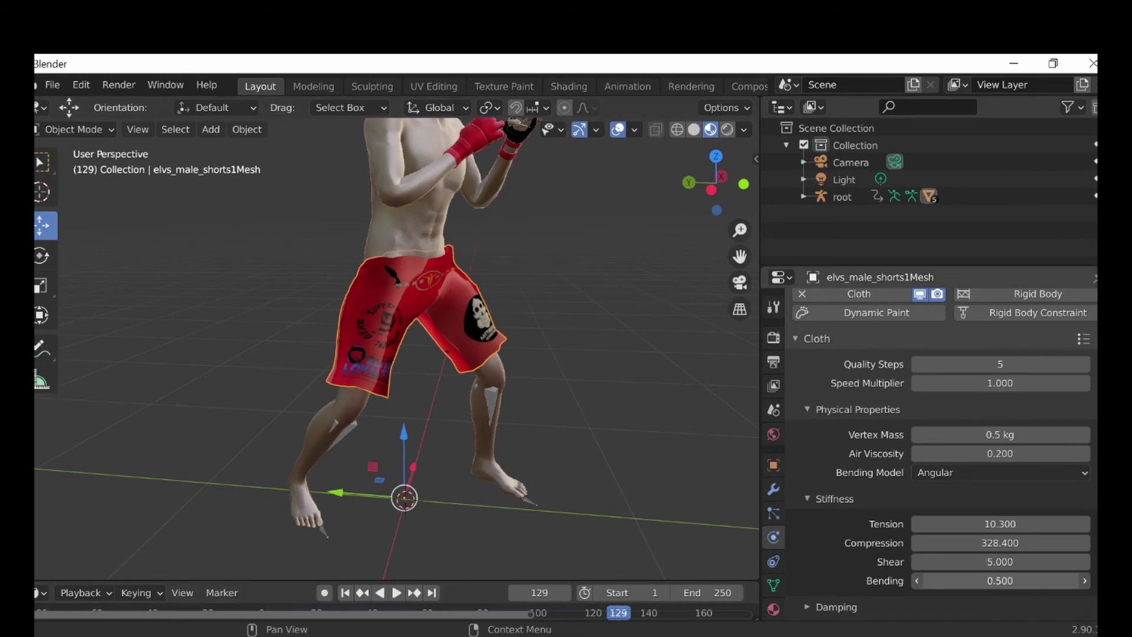
- Test the cloth playback, then replay it with the end frame at 30
left_click(398, 595)
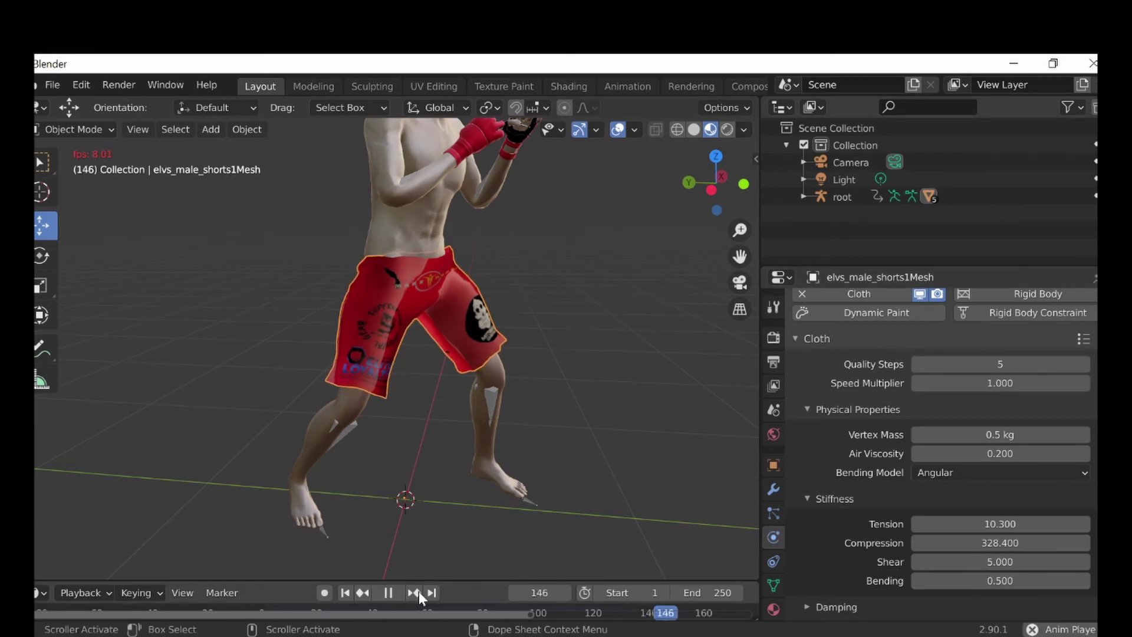
left_click(388, 592)
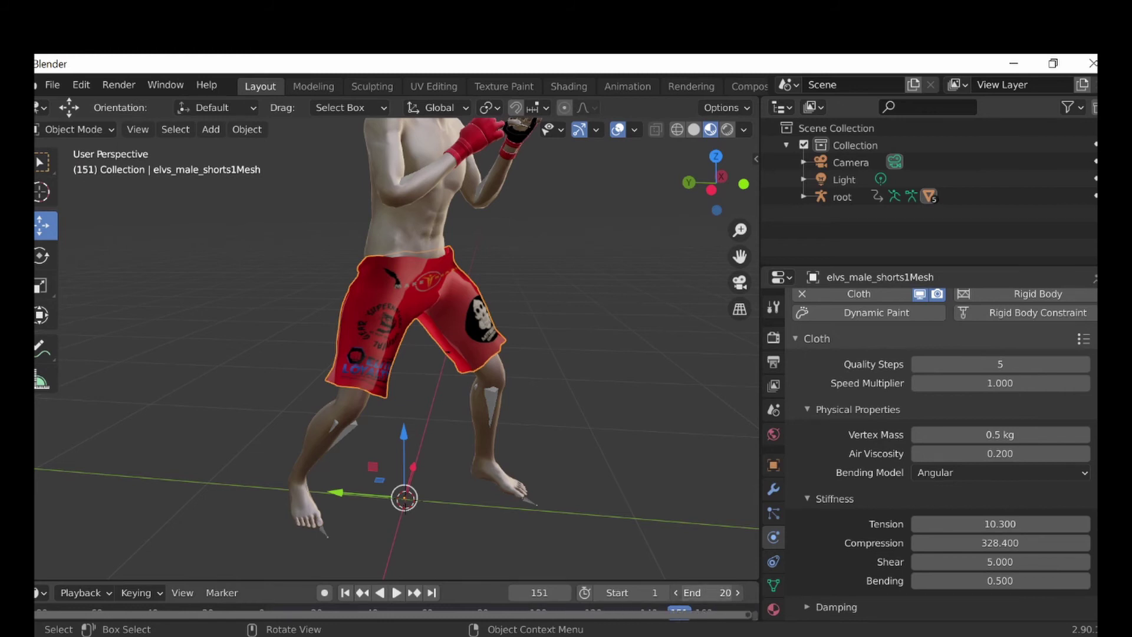
left_click(396, 593)
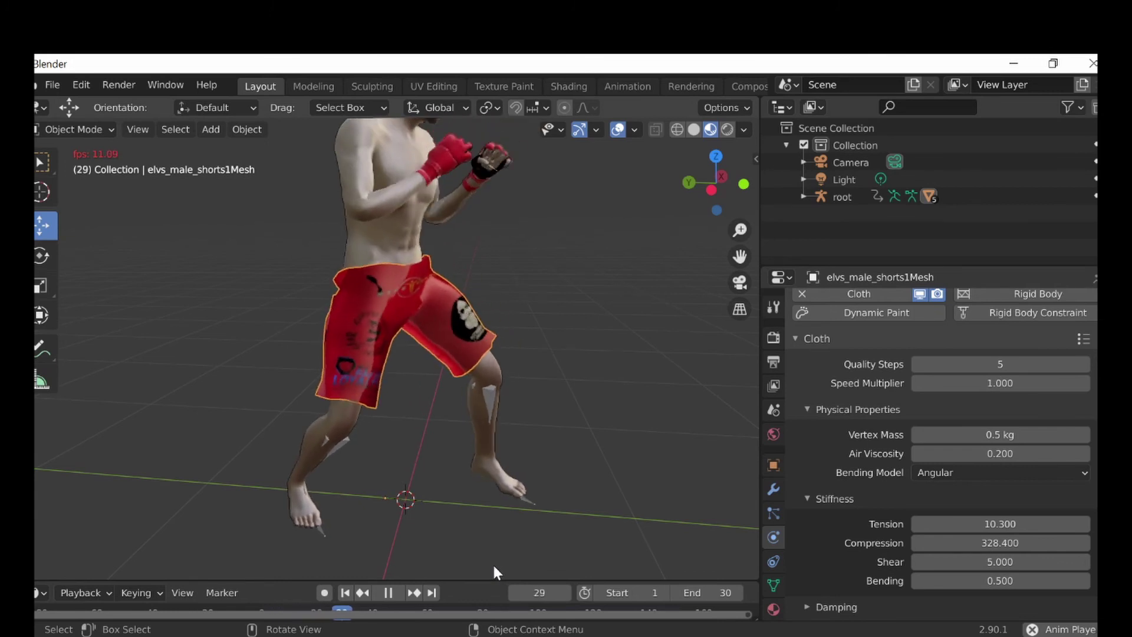
- Select the red shorts and lower their cloth compression stiffness to 280.6
scroll(494, 569, "down", 3)
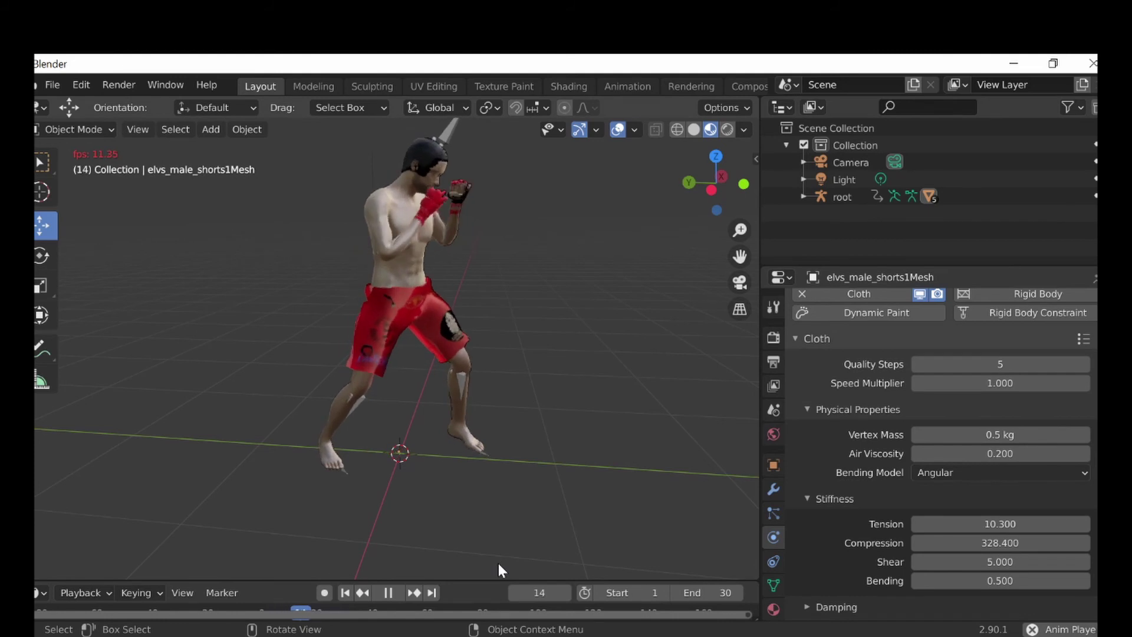
left_click(376, 348)
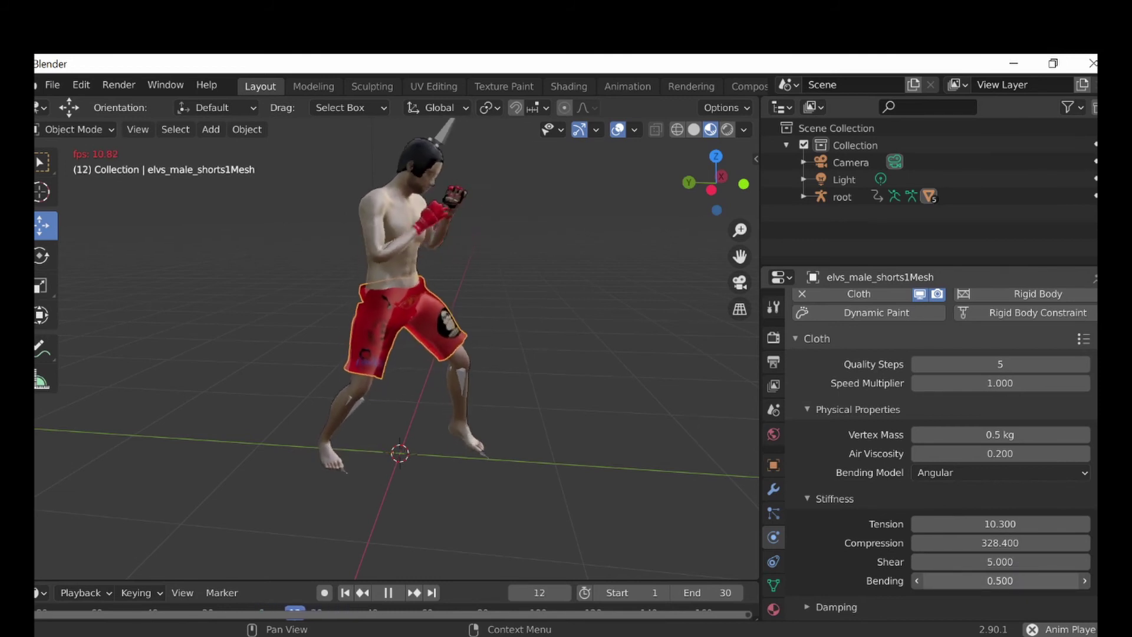
left_click_drag(1024, 540, 1002, 540)
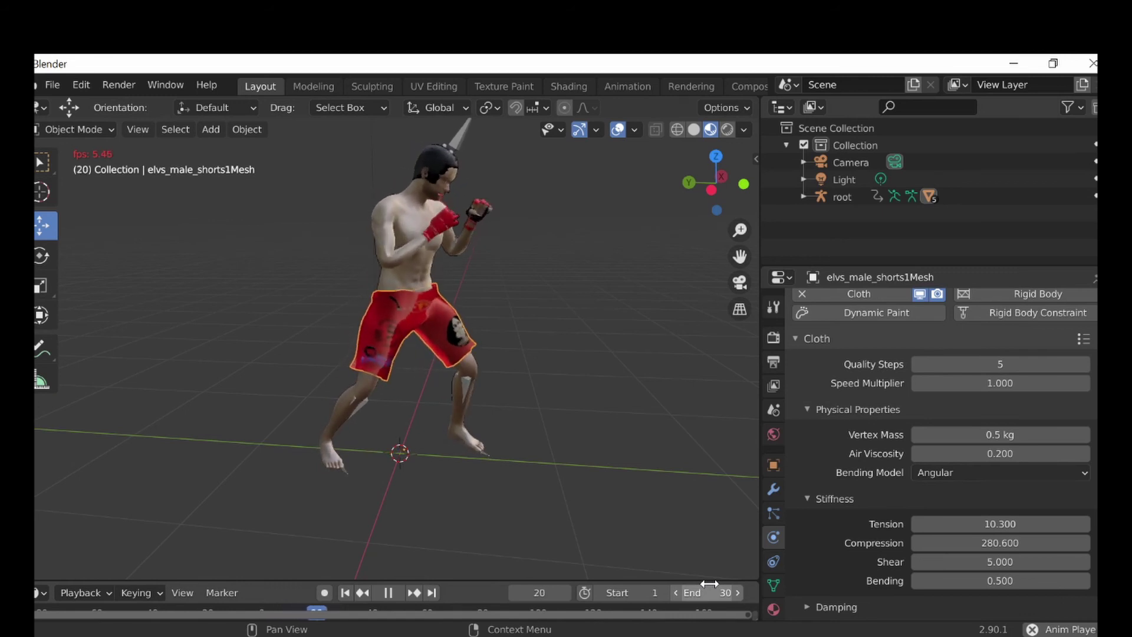
- Stop playback, rewind to frame 0, and nudge the shorts slightly along Z
scroll(492, 440, "up", 3)
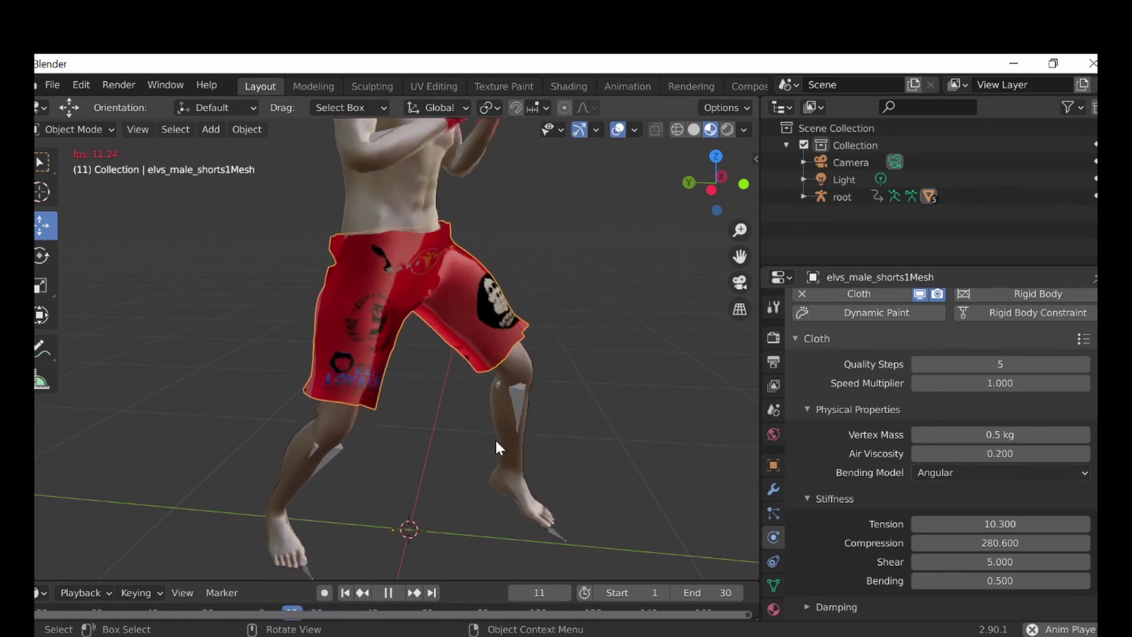
scroll(495, 448, "down", 1)
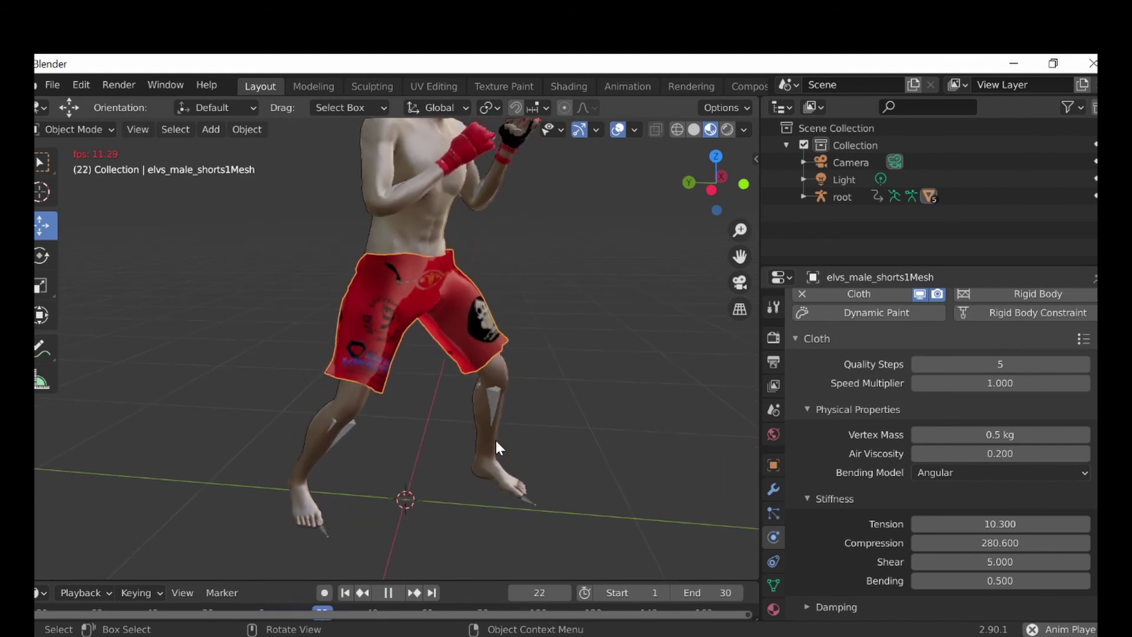
left_click(389, 593)
left_click_drag(279, 611, 87, 604)
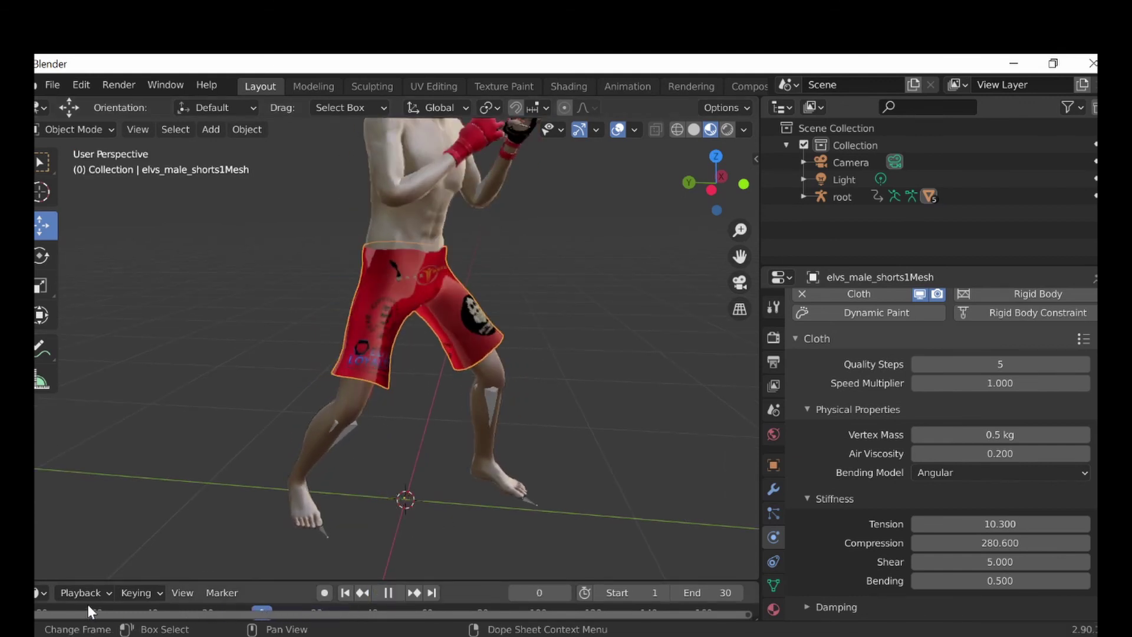
left_click_drag(405, 438, 398, 439)
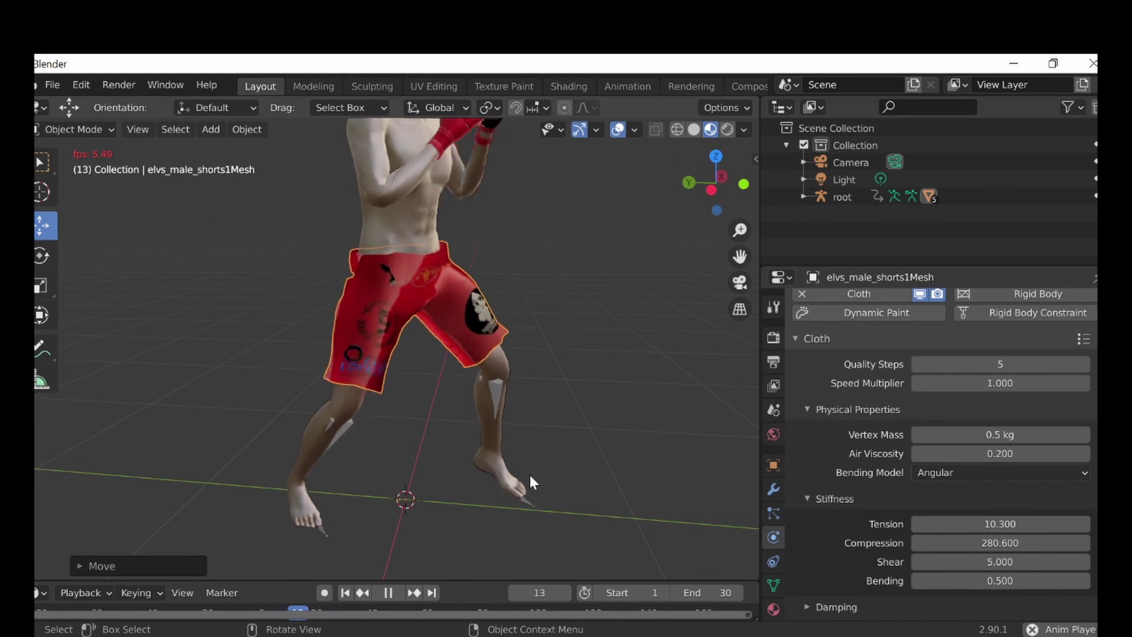
scroll(529, 475, "down", 4)
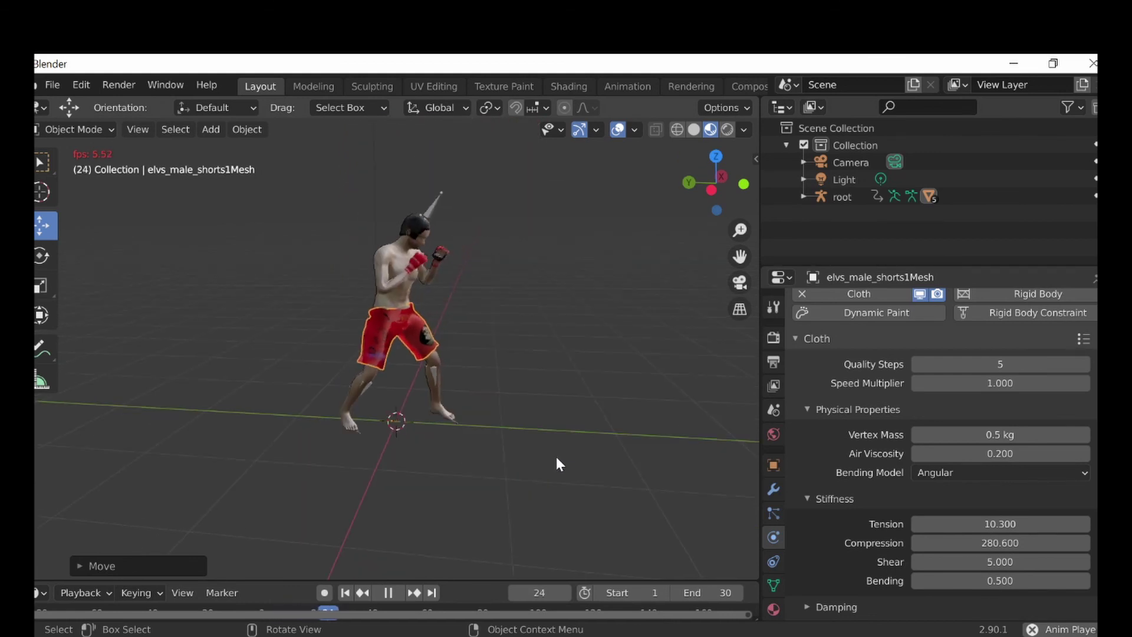